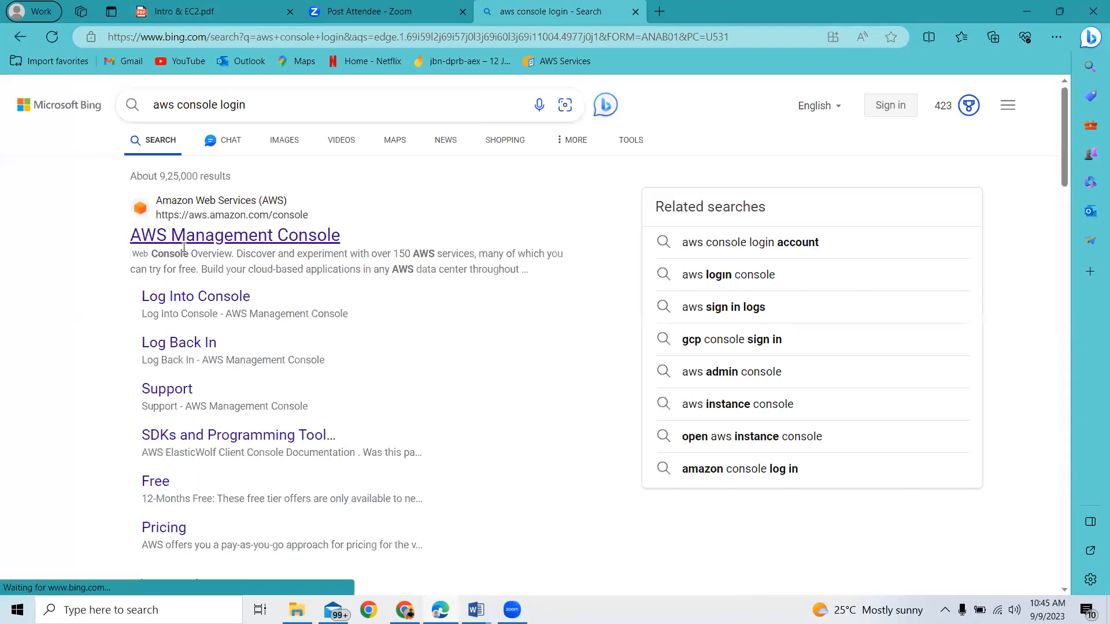
Open the AWS Management Console site and sign in as root user with the account email and password.
click(186, 237)
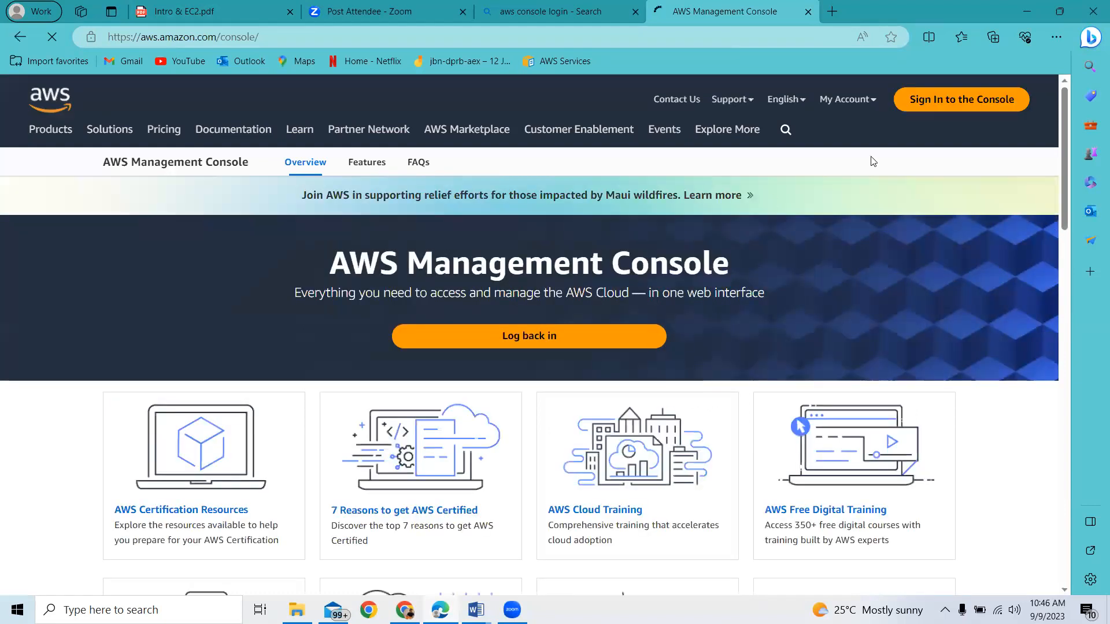
click(904, 112)
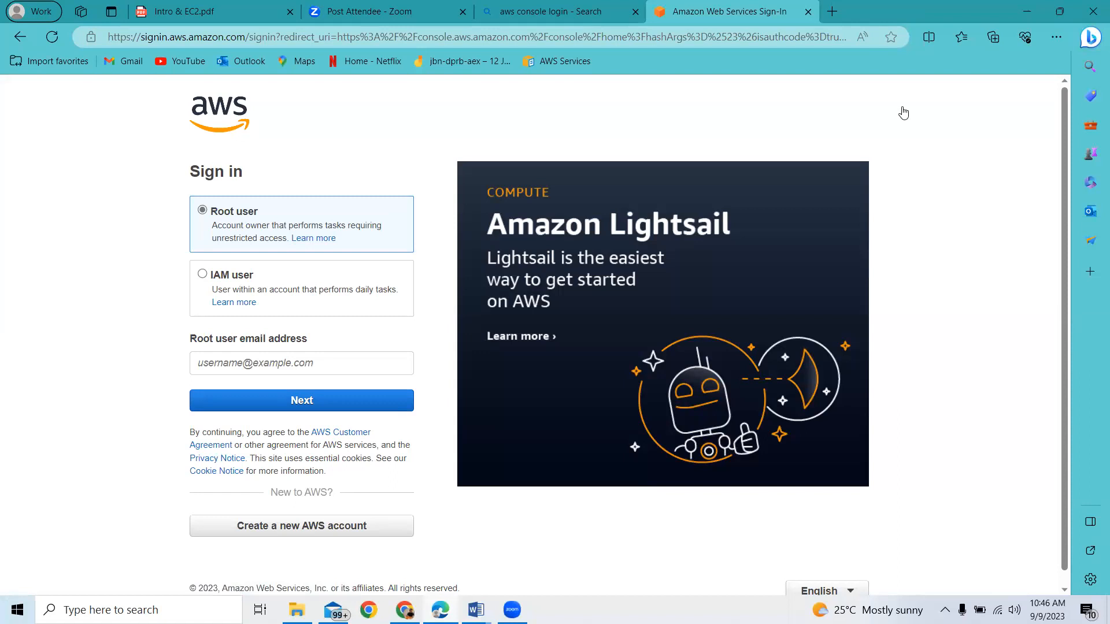
click(214, 366)
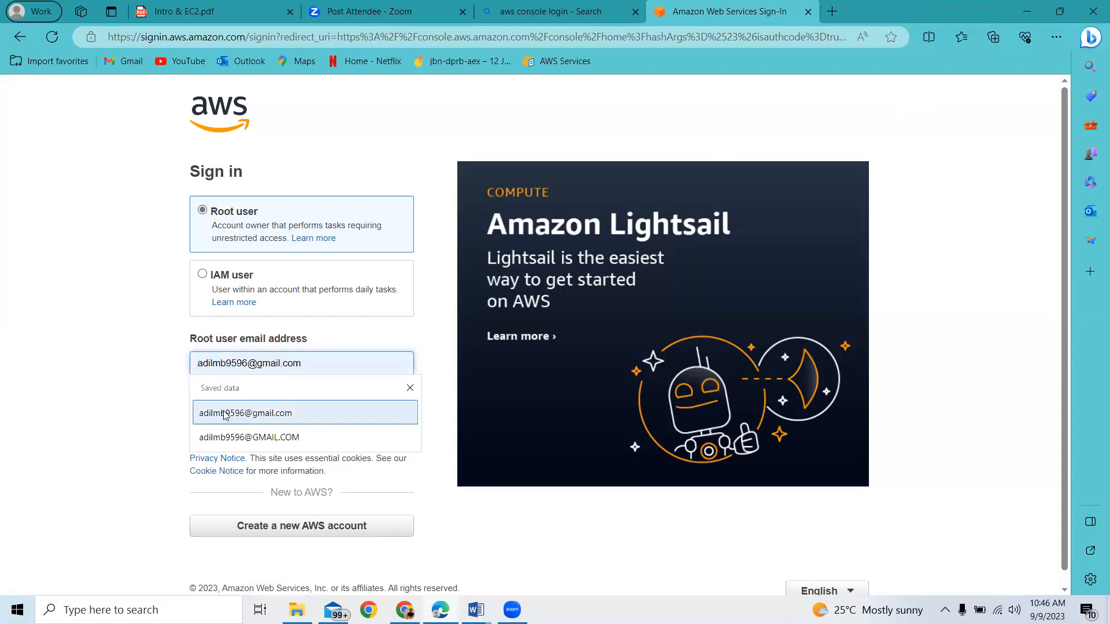
click(247, 412)
click(249, 403)
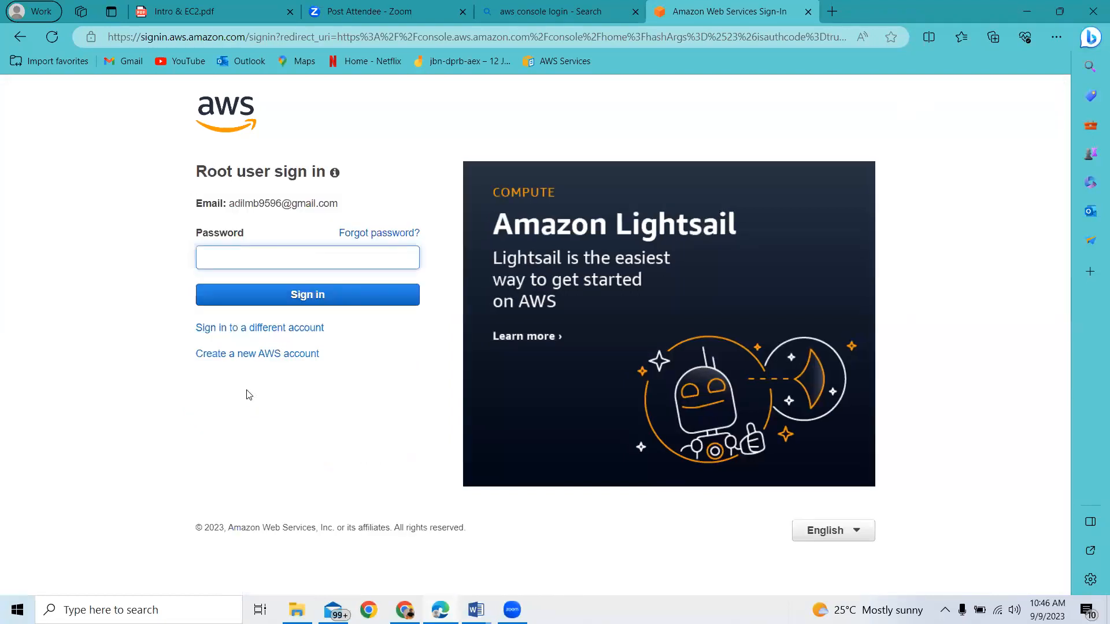
text(•)
key(Return)
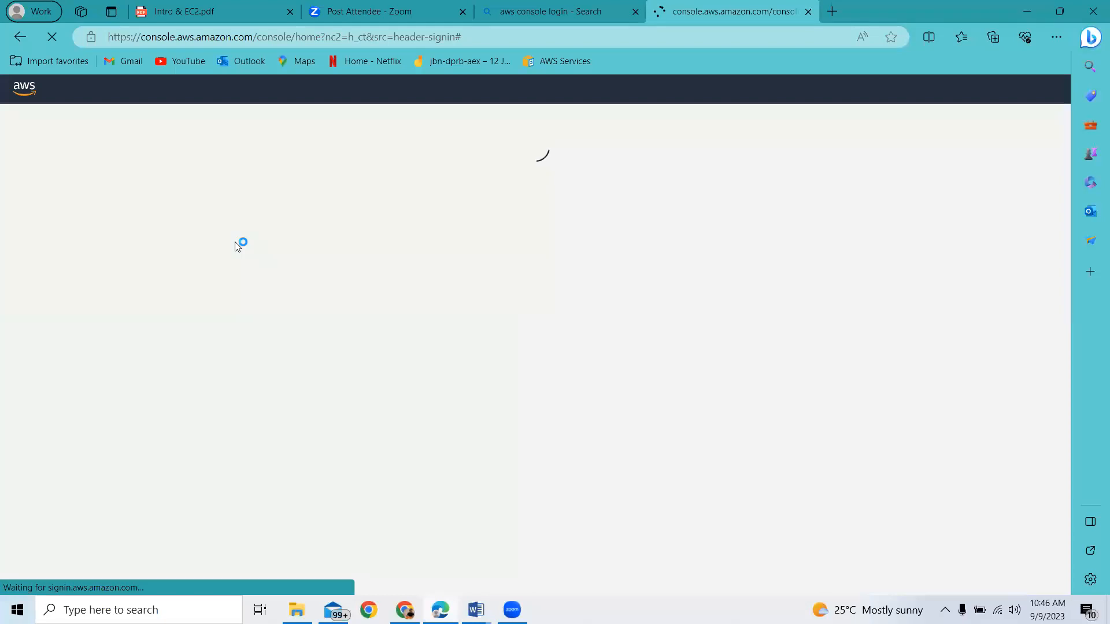
Review the Elastic IP Addresses slide on page 36 of Intro & EC2.pdf and glance at the Launch Templates slide.
click(187, 9)
scroll(300, 426, down, 5)
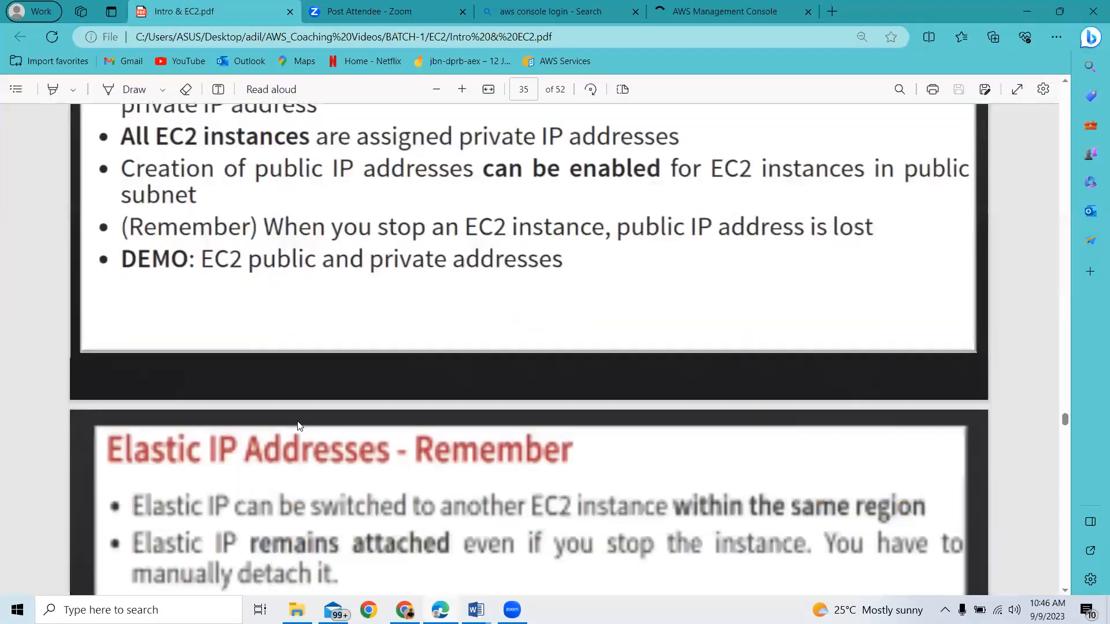
scroll(300, 426, down, 5)
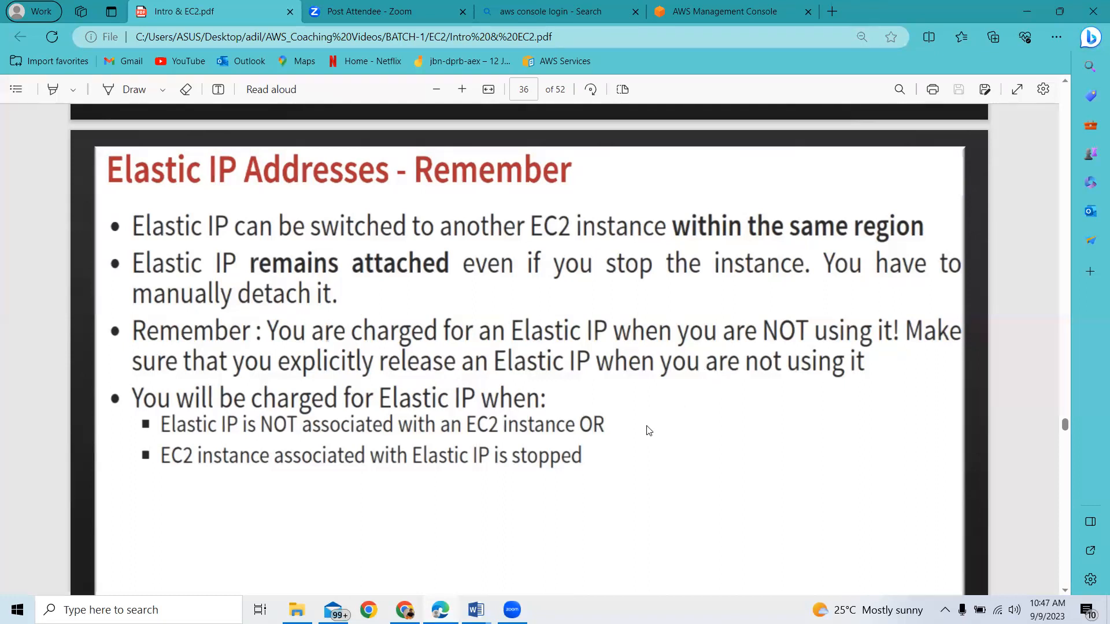
scroll(286, 433, down, 10)
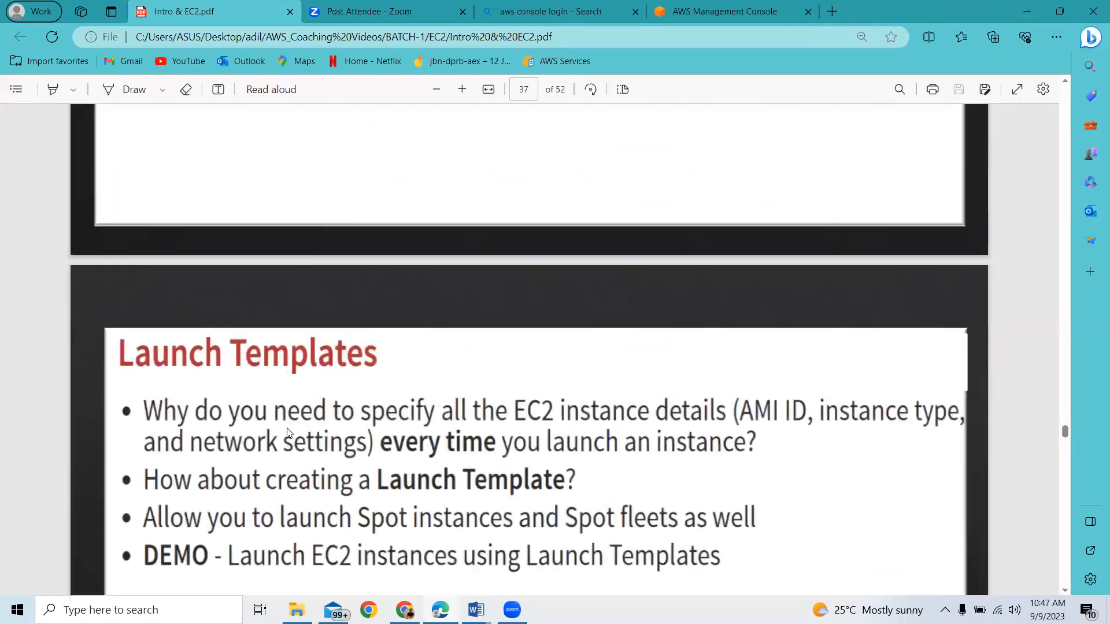
scroll(289, 433, up, 6)
scroll(289, 440, up, 1)
scroll(297, 433, down, 1)
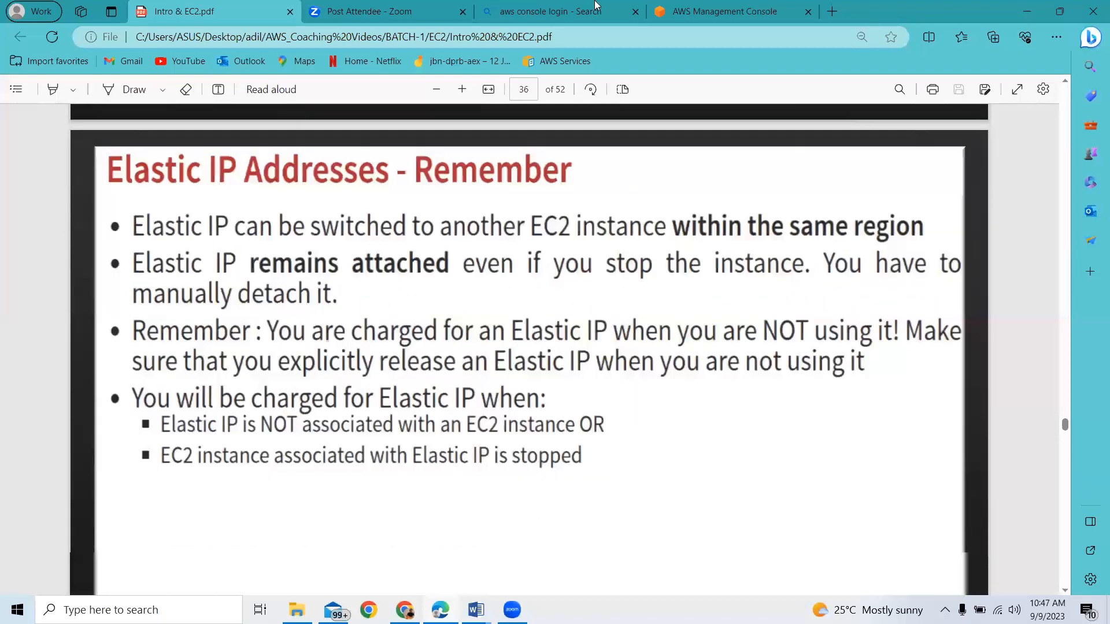
Return to the AWS console and examine the Console Home widgets, including recently visited services and cost and usage.
click(727, 10)
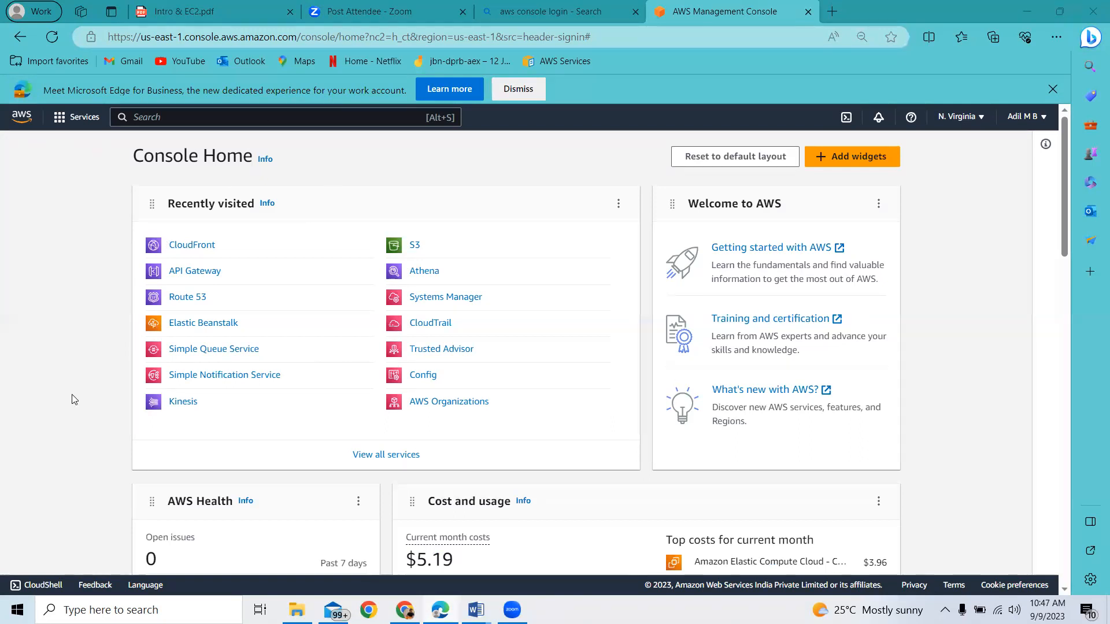
scroll(203, 398, down, 1)
scroll(503, 445, up, 1)
scroll(123, 439, down, 3)
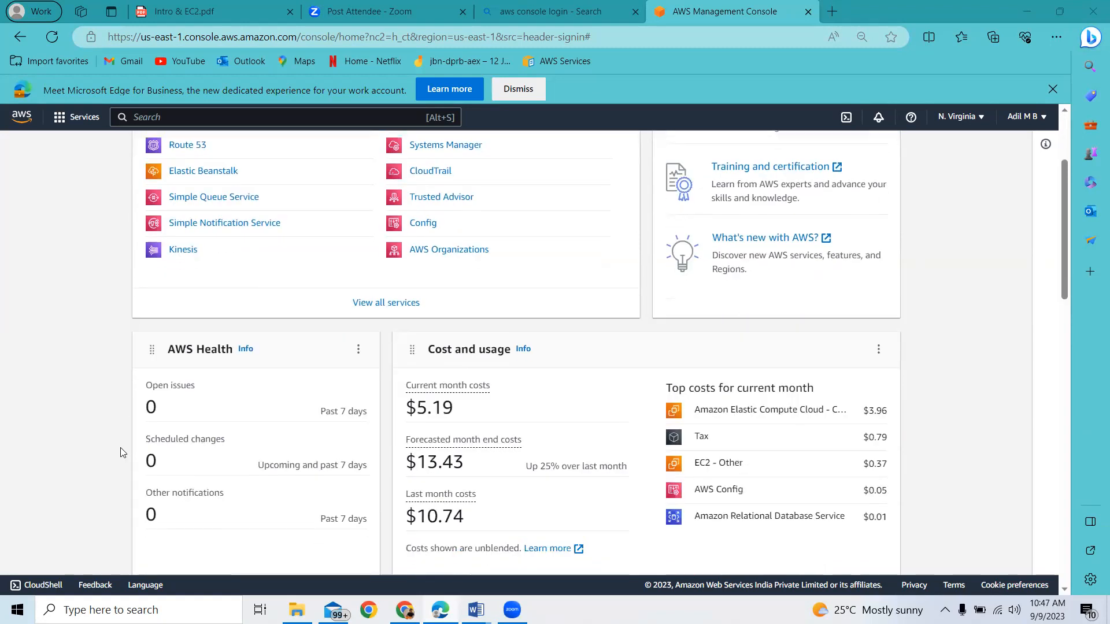
scroll(123, 453, down, 5)
scroll(206, 483, up, 10)
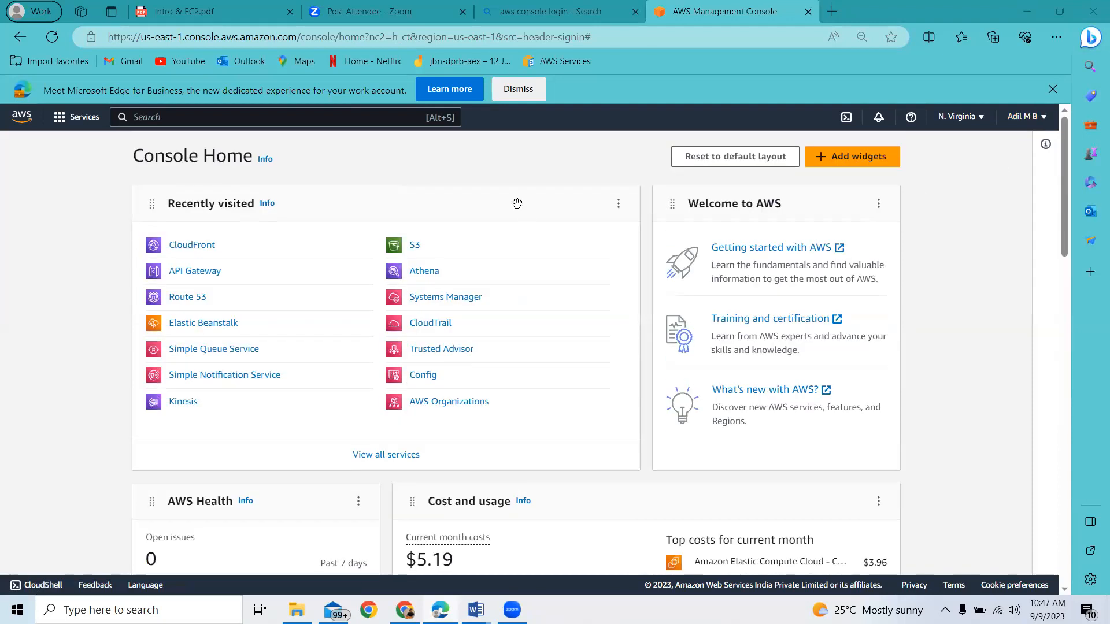
scroll(242, 393, down, 9)
scroll(410, 394, down, 6)
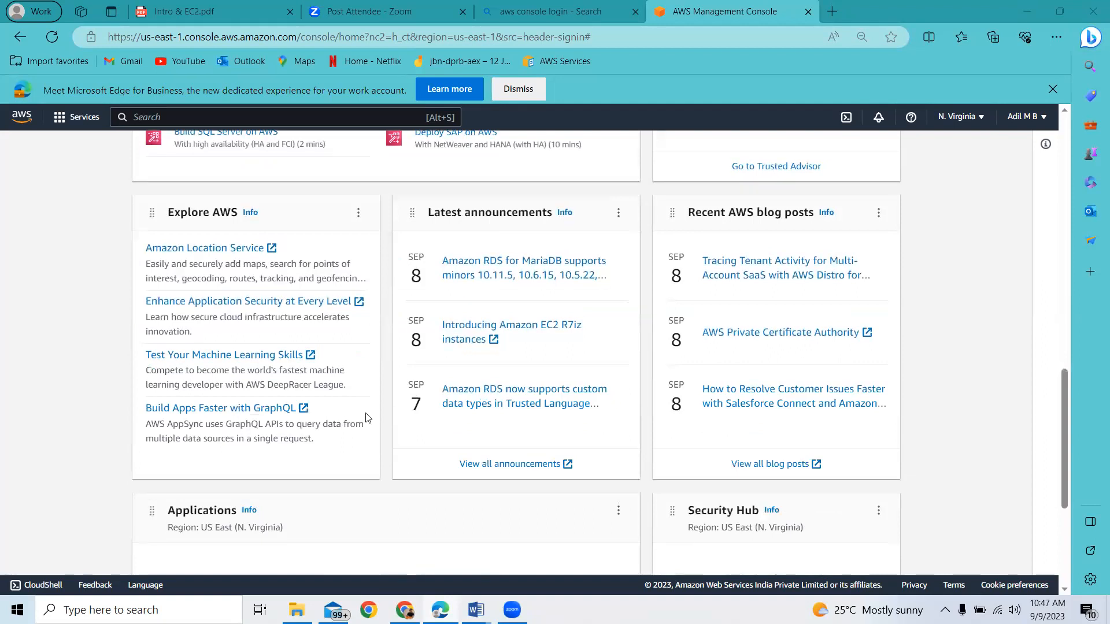
scroll(231, 440, down, 6)
scroll(510, 301, up, 20)
Search the console for "ec2" and open the EC2 service dashboard.
click(138, 116)
text(ec2)
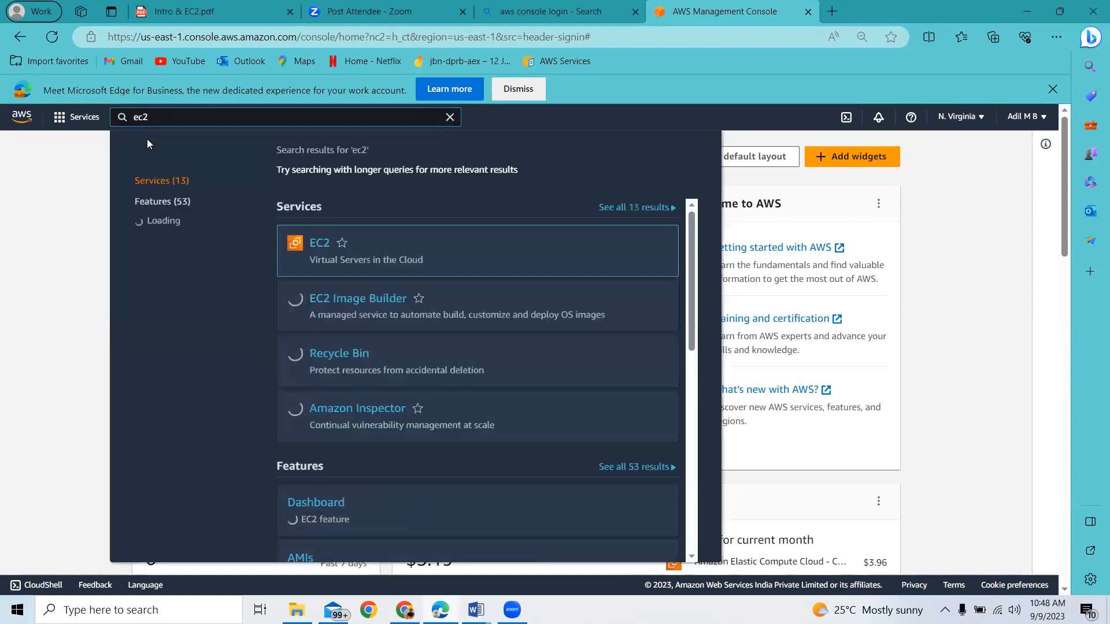
click(321, 245)
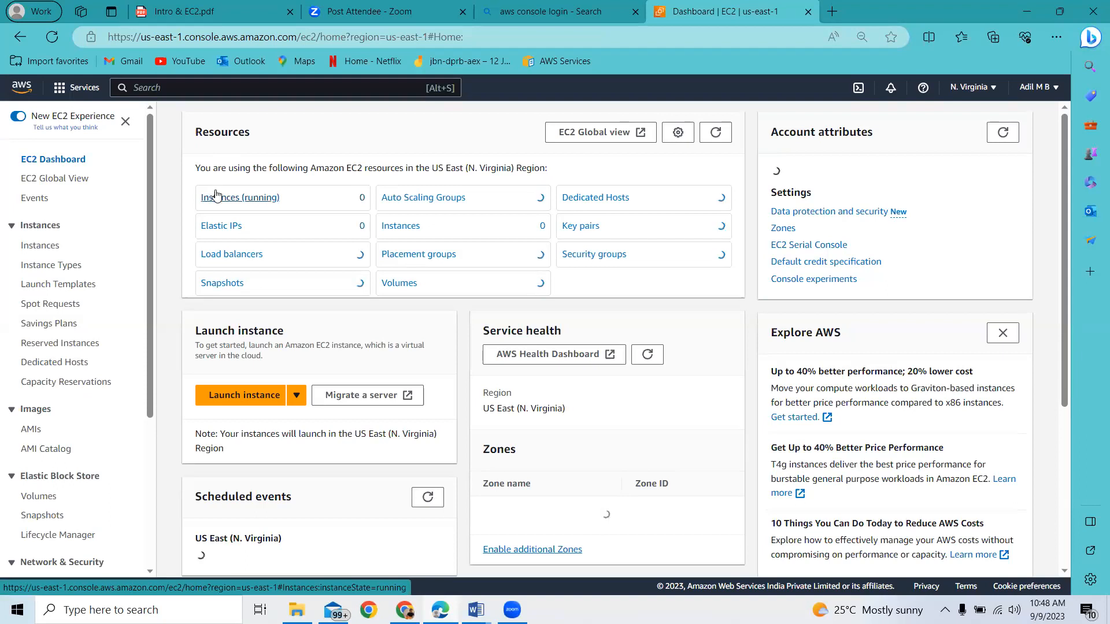
Open the running instances list, remove the instance state filter and refresh the list.
click(224, 199)
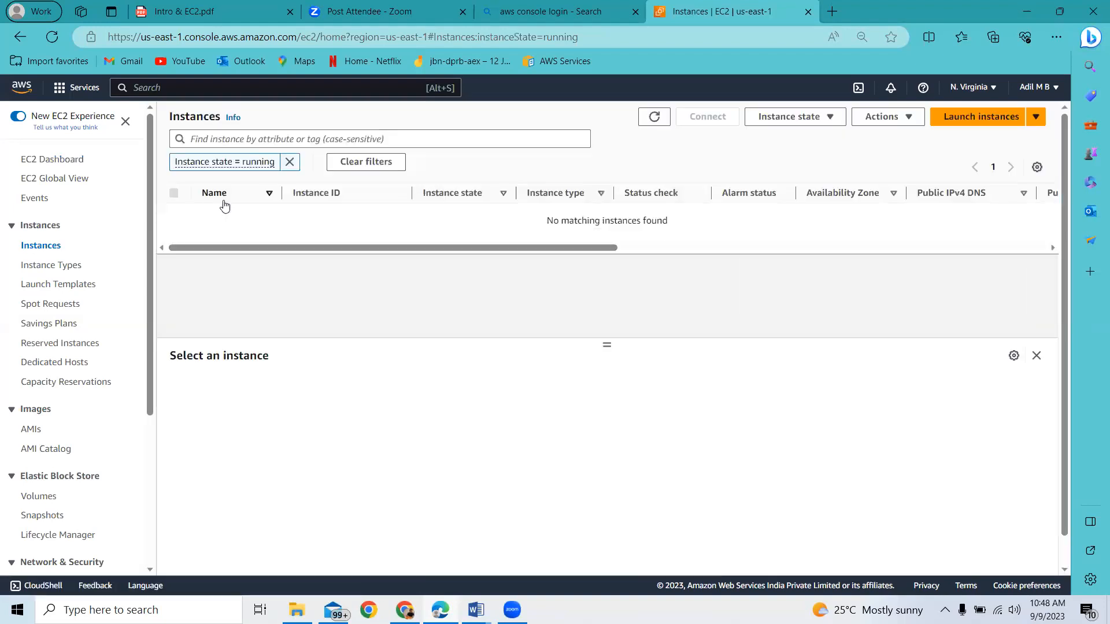
click(290, 162)
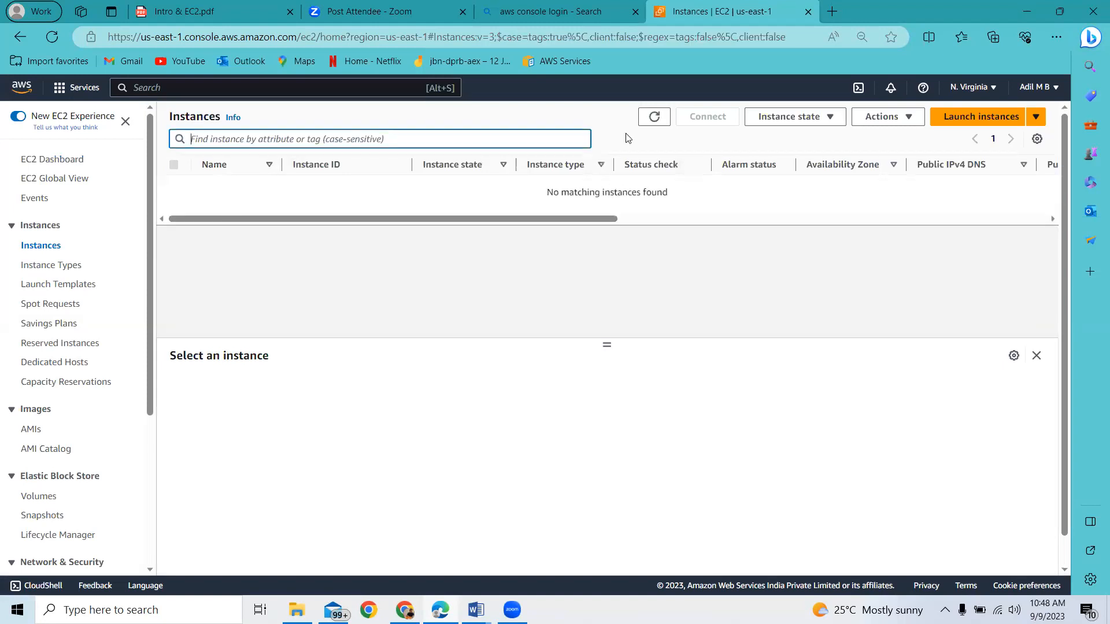
click(655, 118)
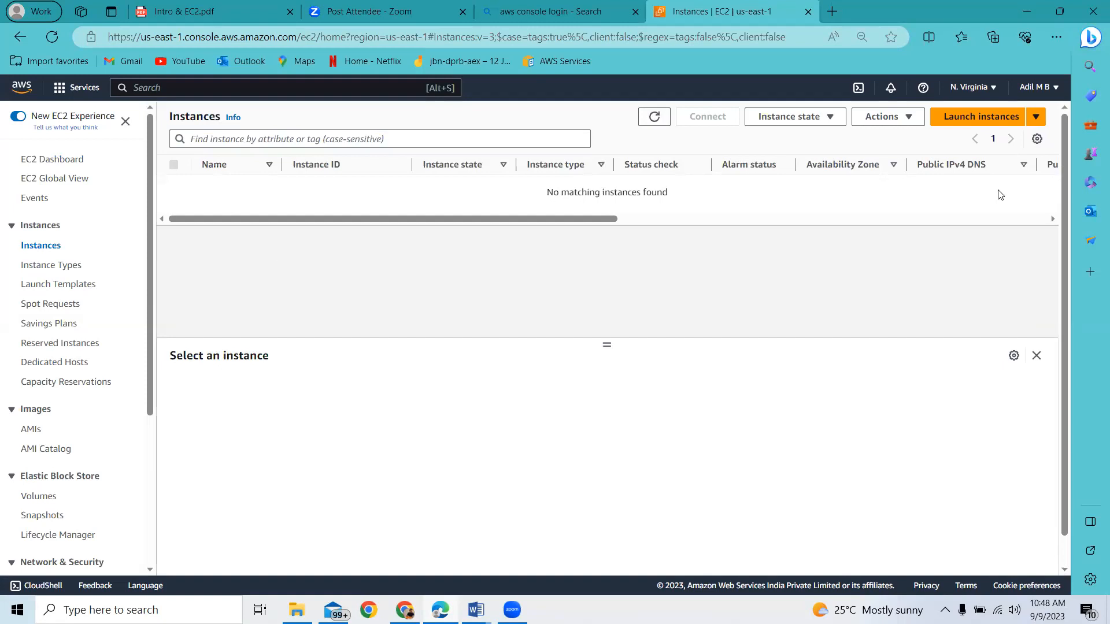
Start launching a new EC2 instance and review its machine image, instance type and key pair sections.
click(997, 118)
click(978, 119)
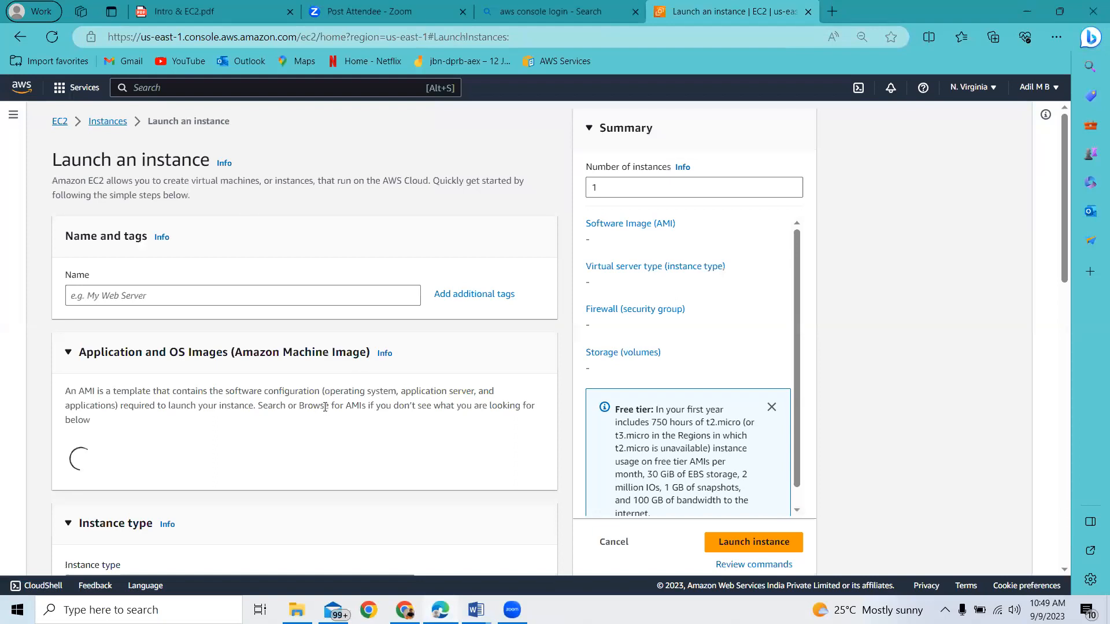
scroll(322, 421, down, 5)
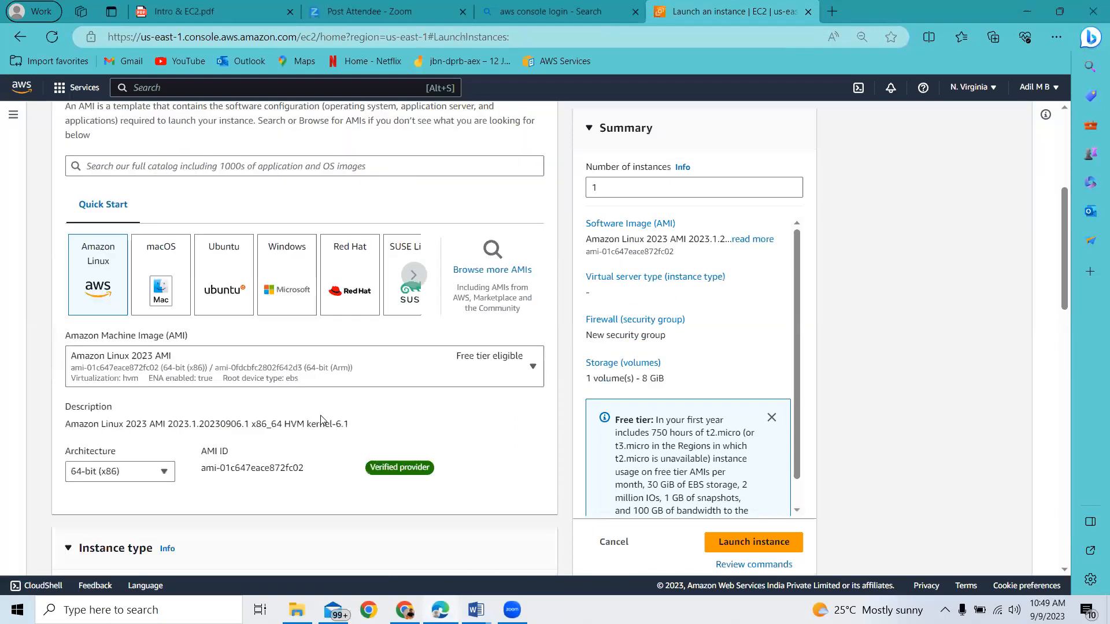
scroll(322, 419, down, 2)
scroll(167, 437, down, 1)
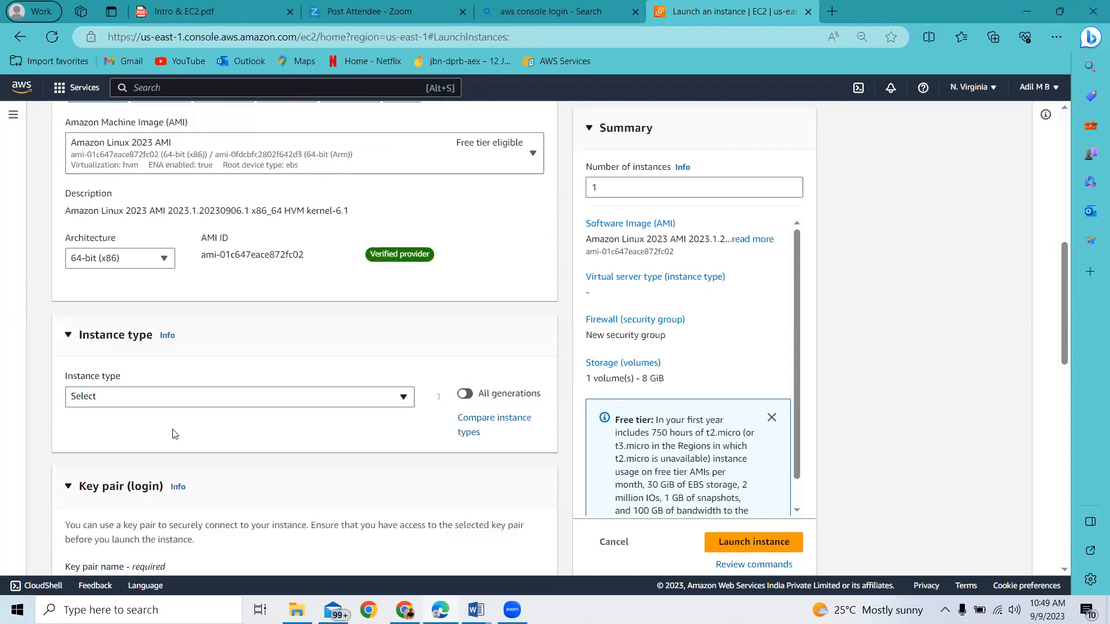
scroll(386, 342, down, 1)
scroll(370, 372, down, 1)
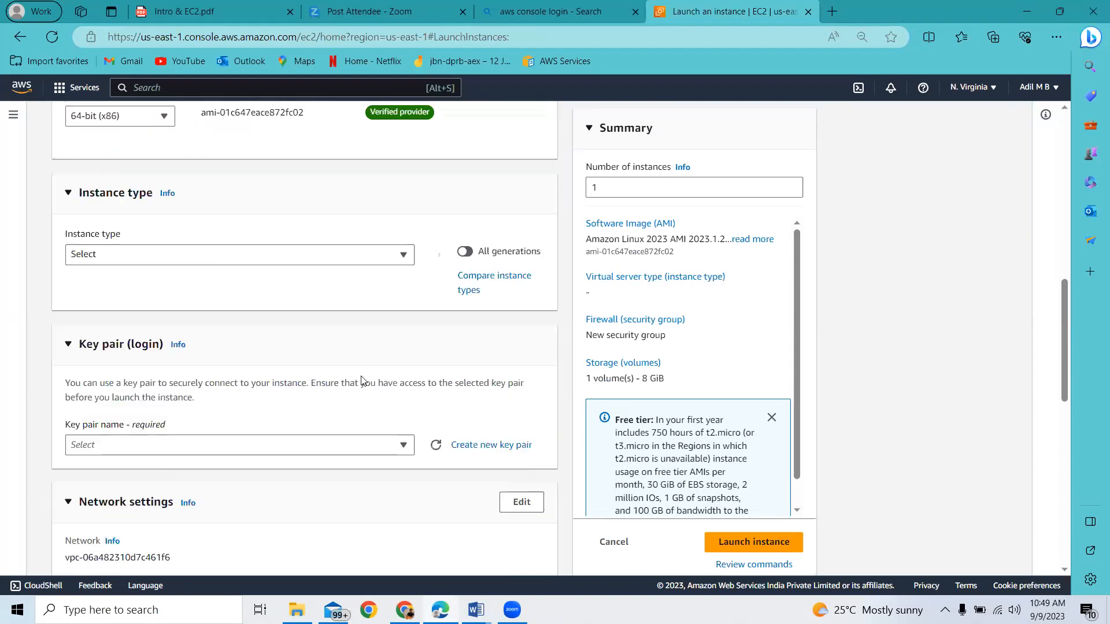
scroll(363, 380, down, 1)
scroll(184, 302, up, 2)
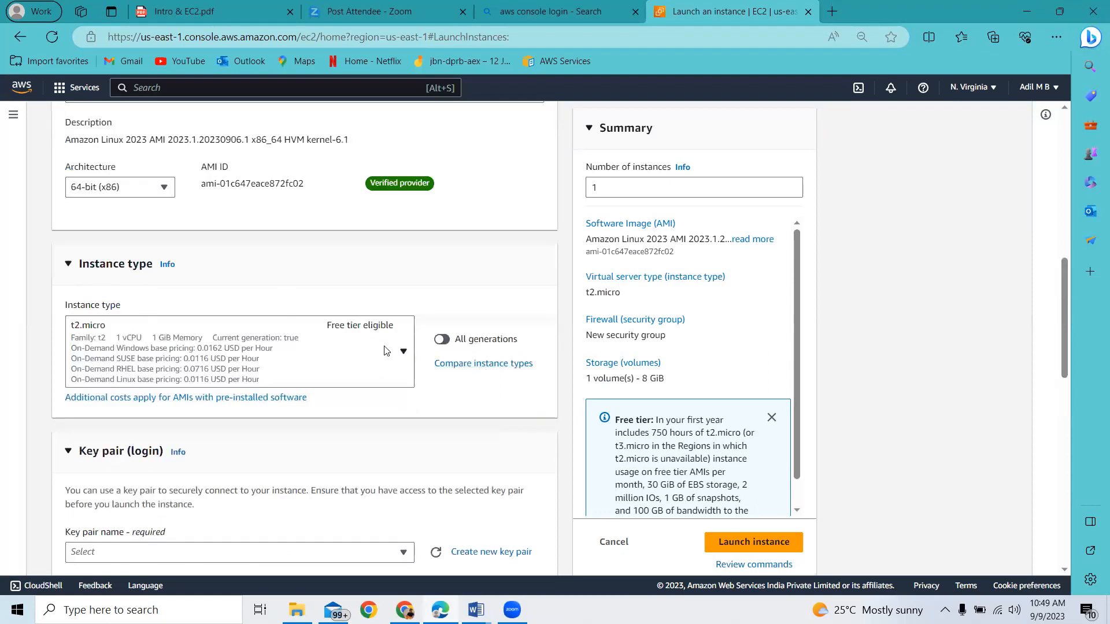
Browse the available t2 instance types, keeping t2.micro, and examine the network, security group and storage settings.
click(404, 353)
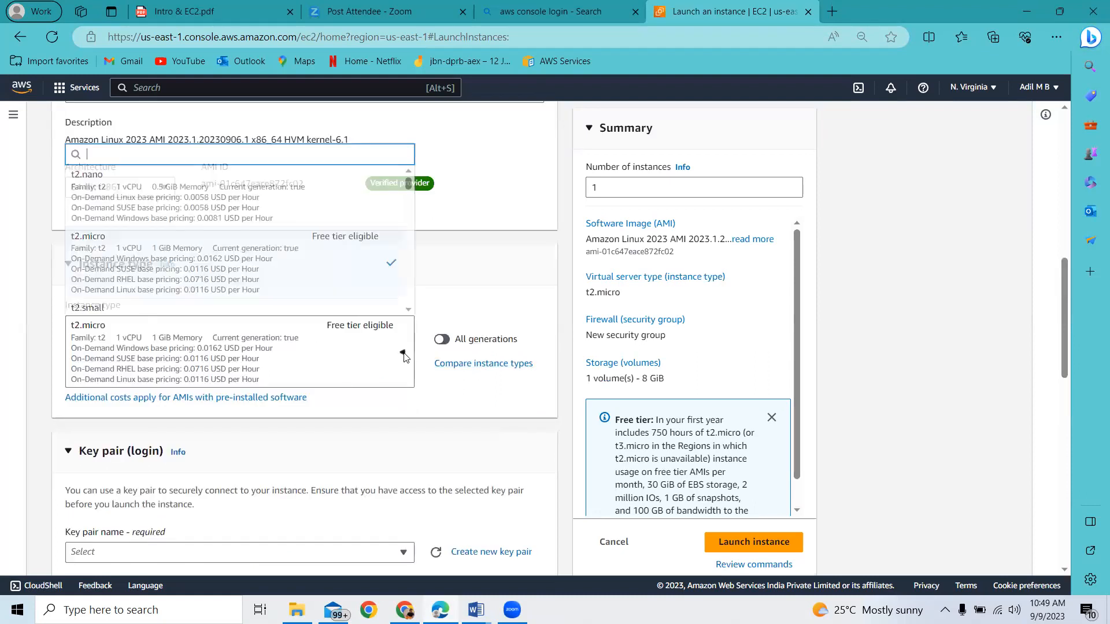
scroll(257, 269, down, 3)
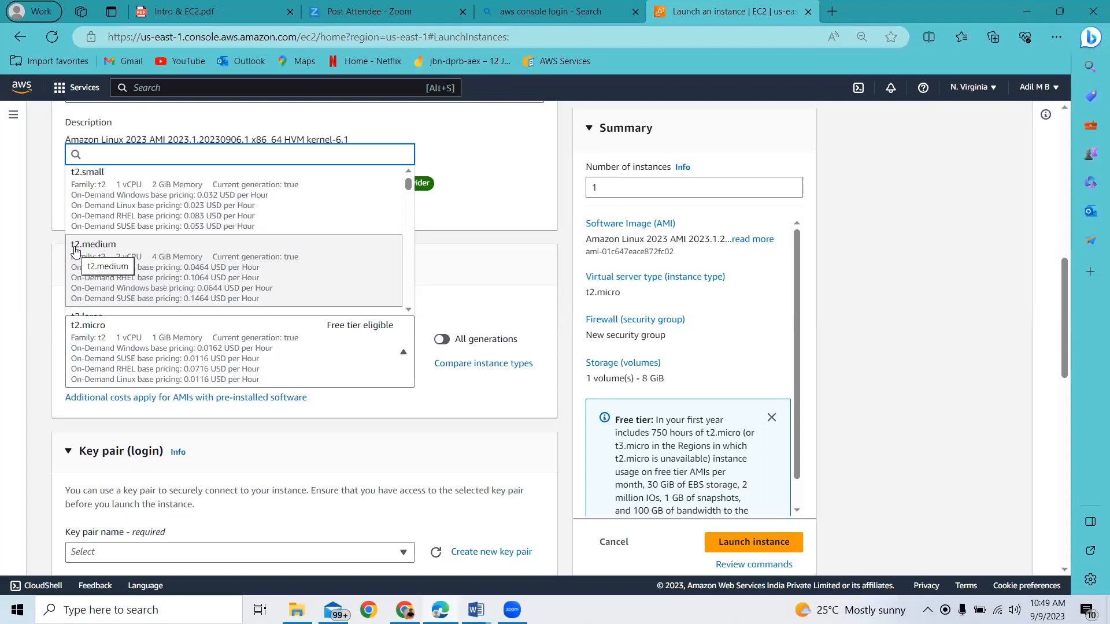
scroll(316, 324, down, 1)
scroll(316, 323, down, 2)
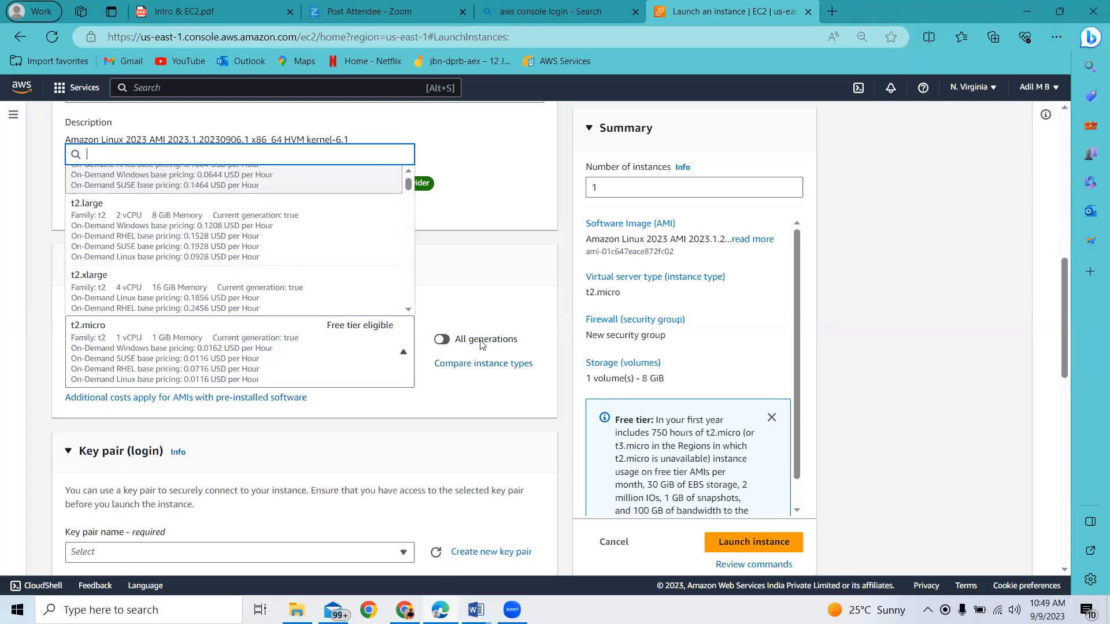
scroll(474, 347, down, 7)
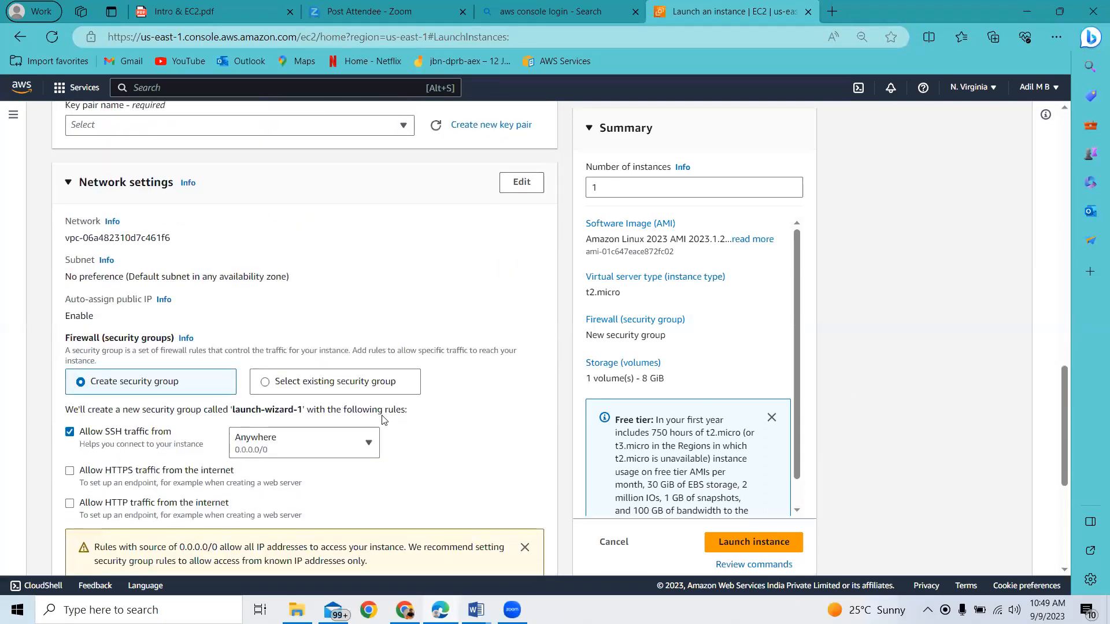
scroll(382, 420, down, 1)
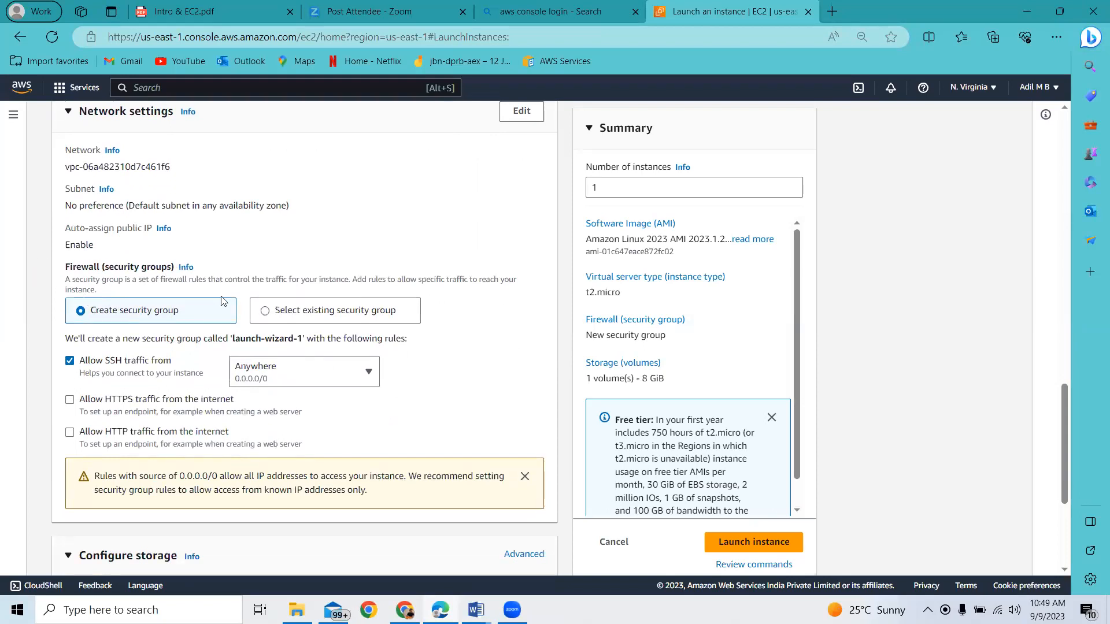
scroll(236, 353, down, 3)
scroll(237, 353, down, 1)
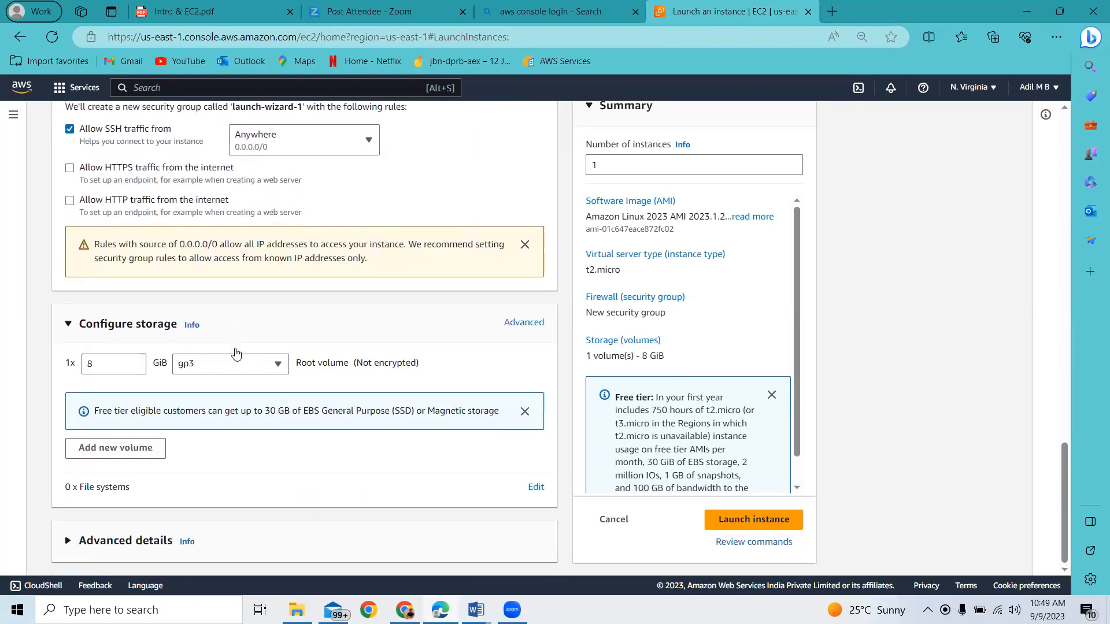
Expand the instance's advanced details and examine the options from purchasing option through placement group and tenancy.
click(65, 541)
scroll(353, 409, down, 3)
scroll(350, 409, down, 2)
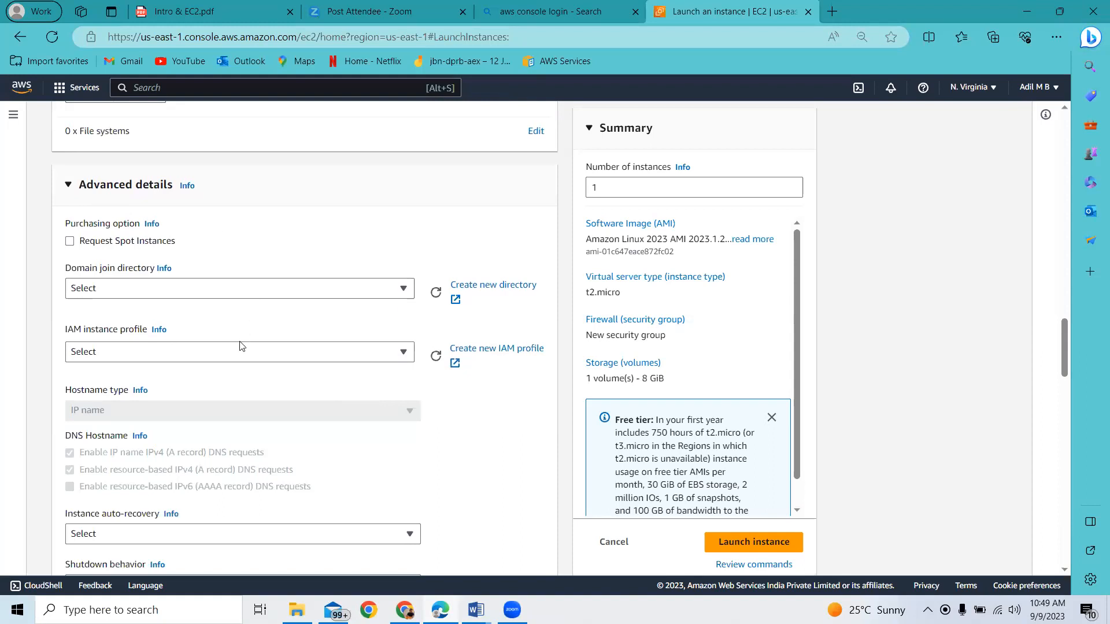
scroll(225, 369, down, 1)
scroll(225, 370, down, 2)
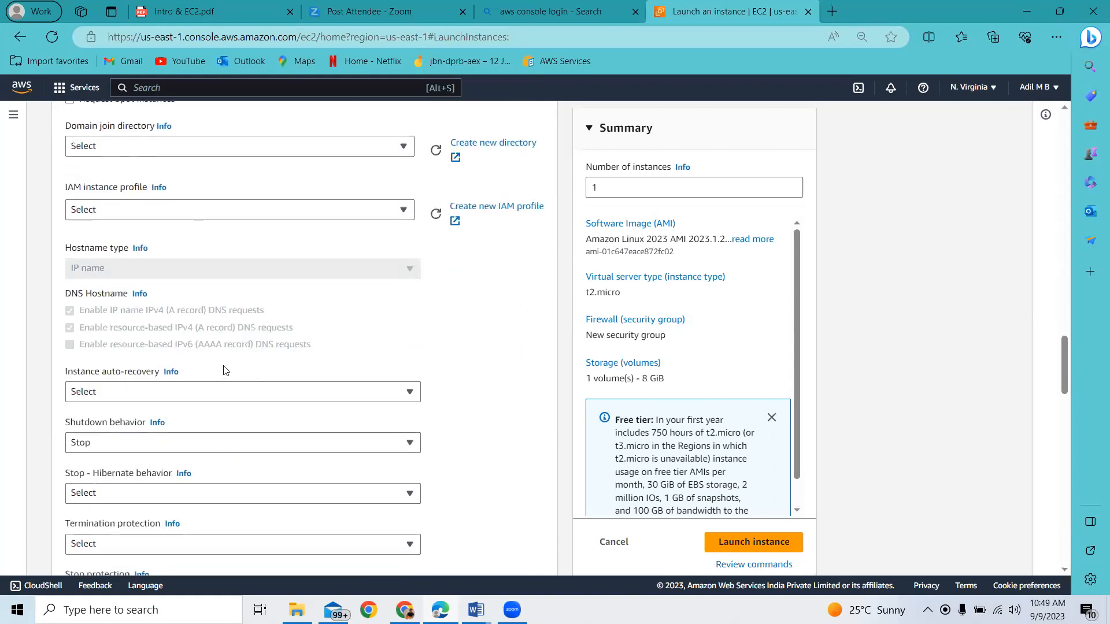
scroll(226, 370, down, 1)
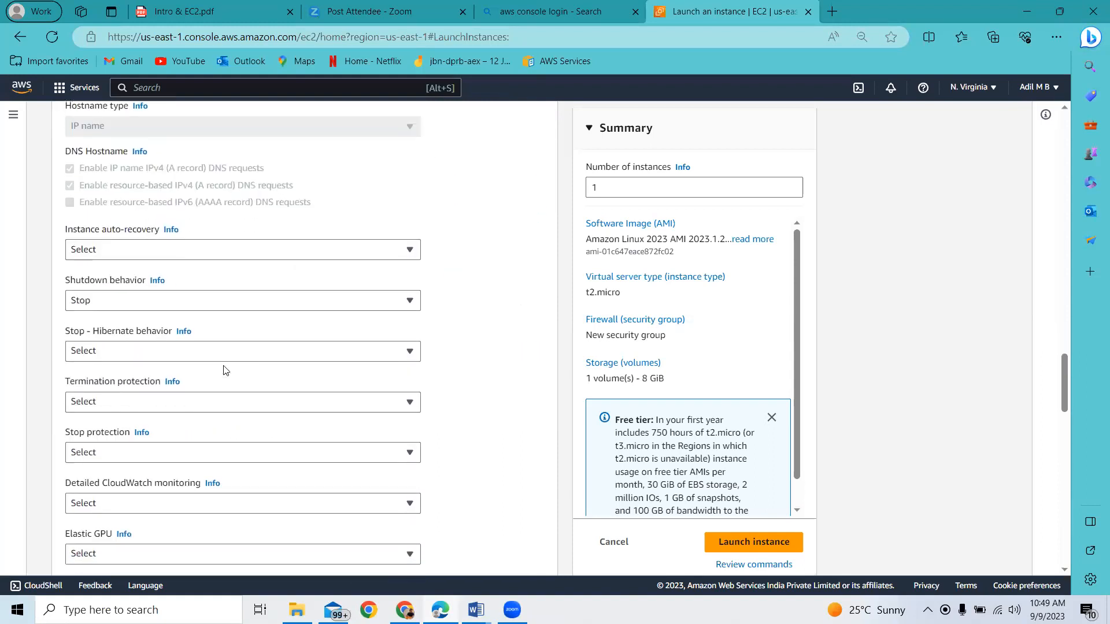
scroll(225, 370, down, 1)
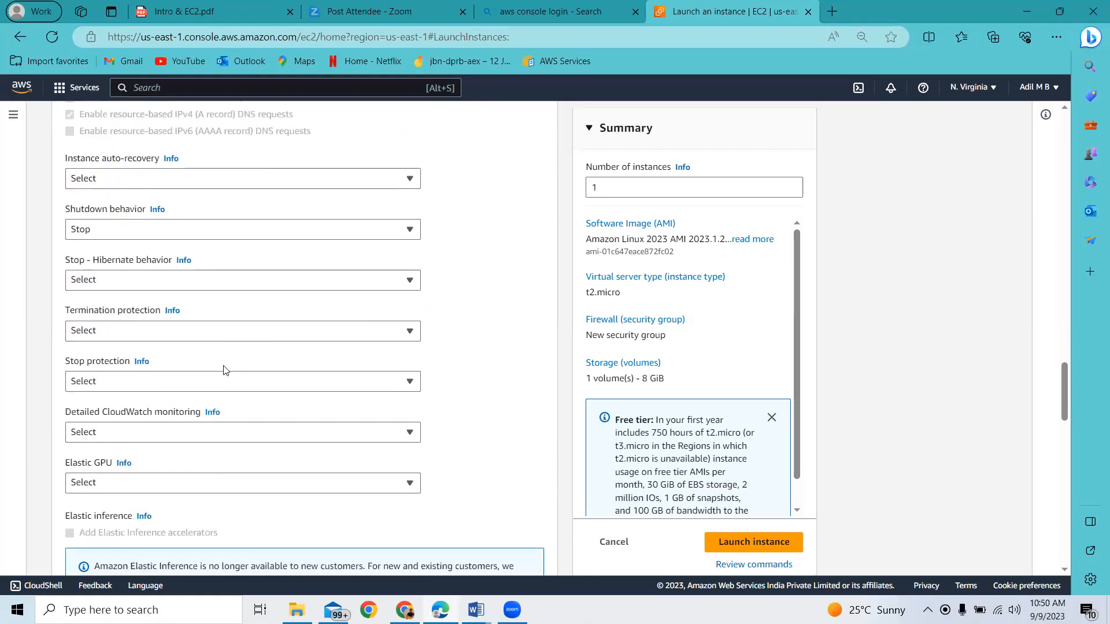
scroll(225, 370, up, 4)
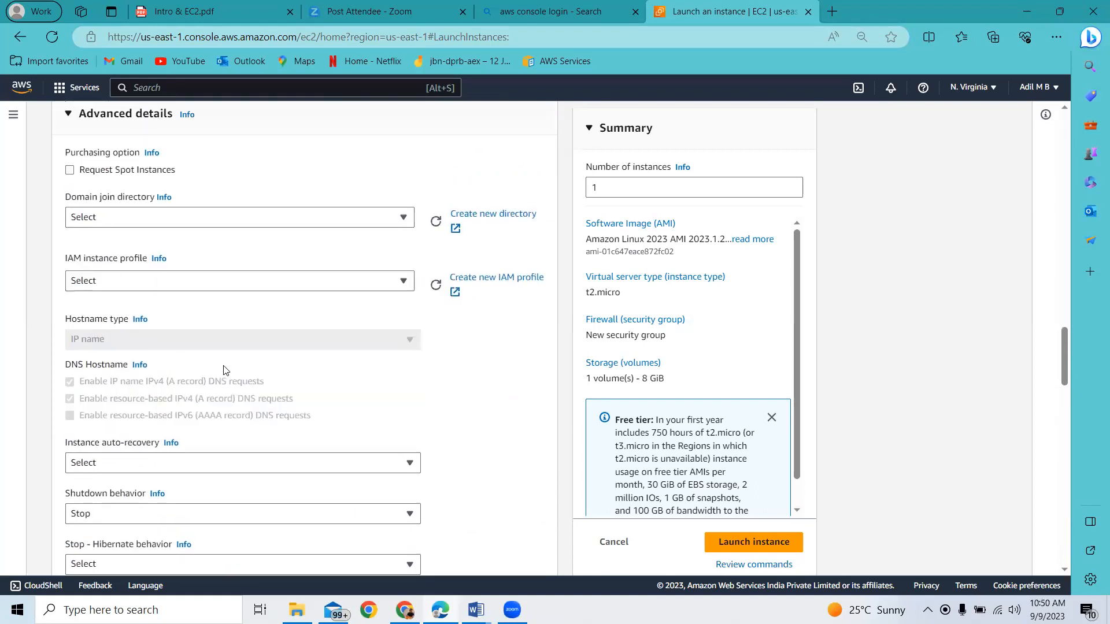
scroll(225, 370, down, 6)
scroll(226, 370, down, 3)
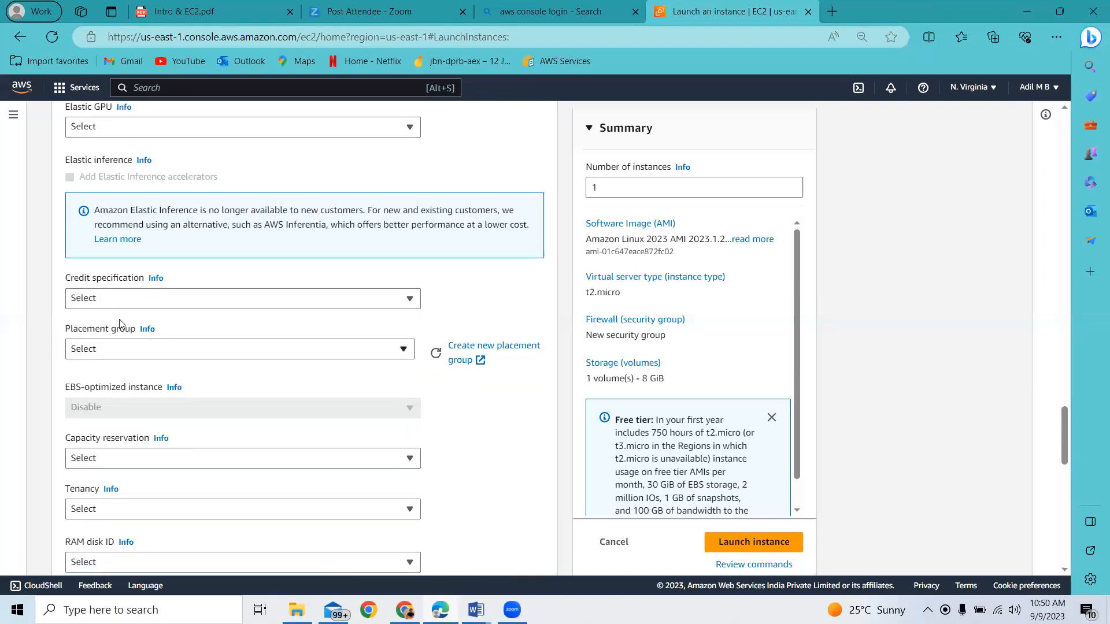
Check the placement group choices for the new instance and consult the EC2 Placement Groups slide in the Intro & EC2 PDF.
click(372, 356)
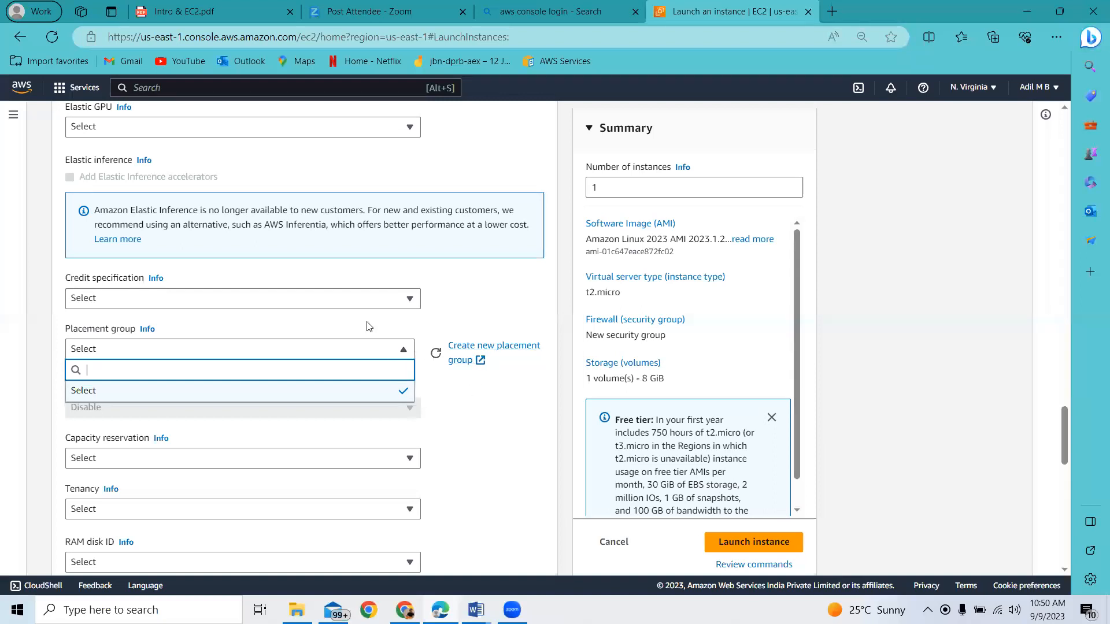
key(alt+Tab)
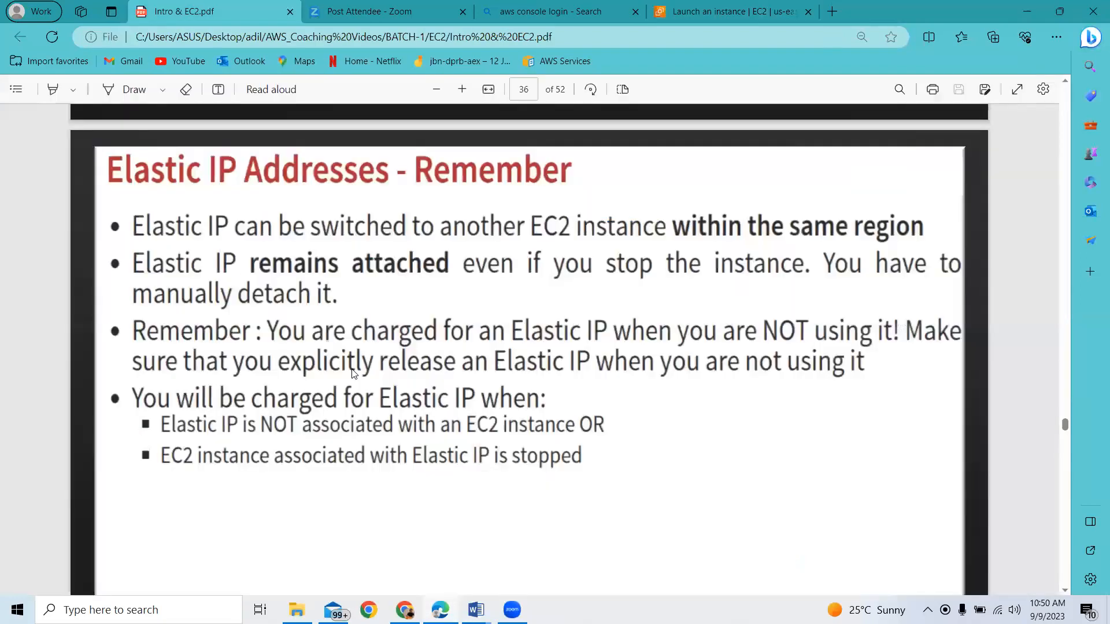
scroll(353, 374, down, 3)
scroll(354, 373, down, 10)
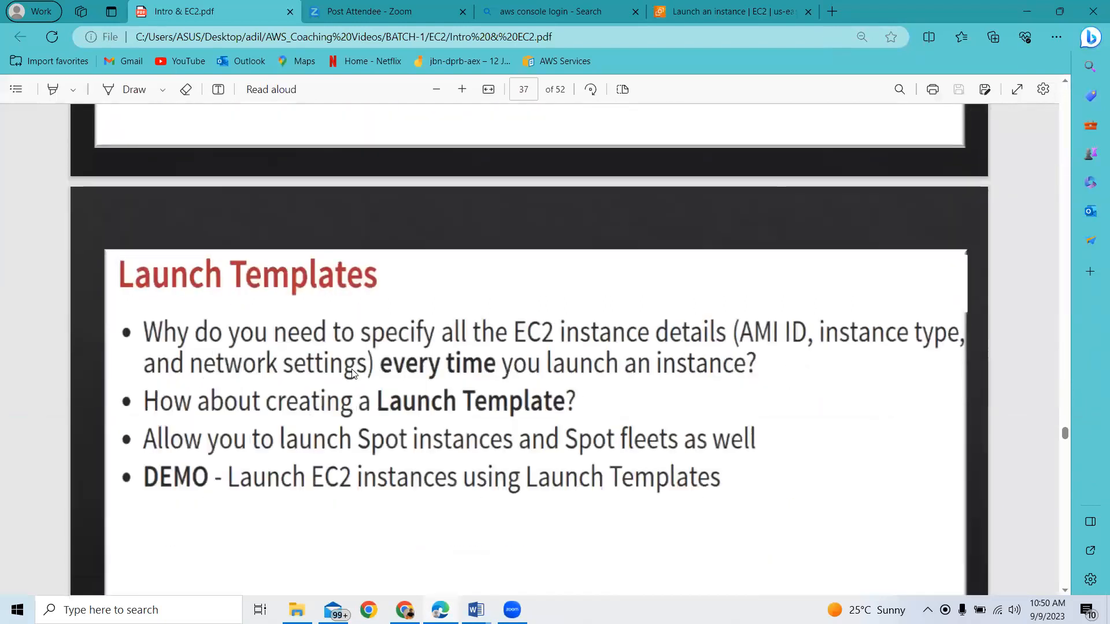
scroll(353, 370, down, 6)
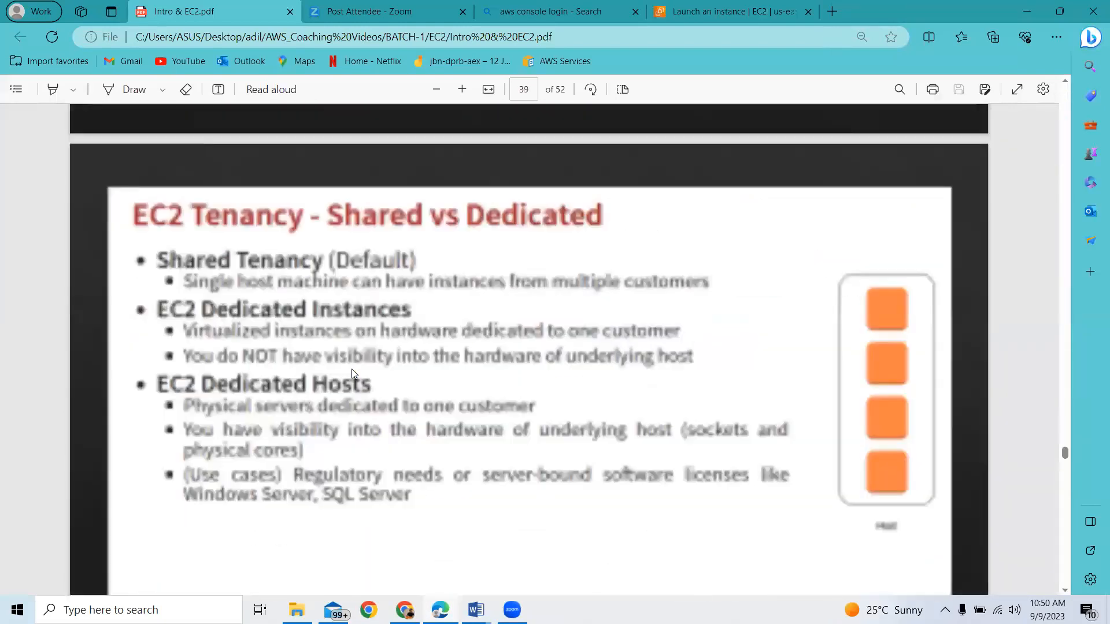
scroll(352, 370, down, 6)
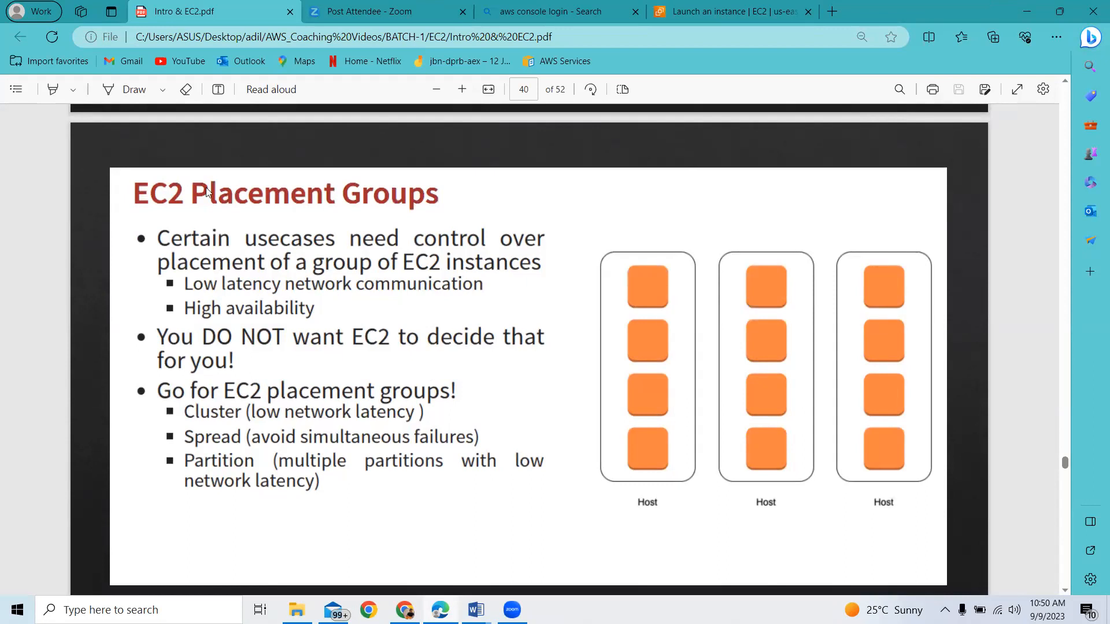
key(alt+Tab)
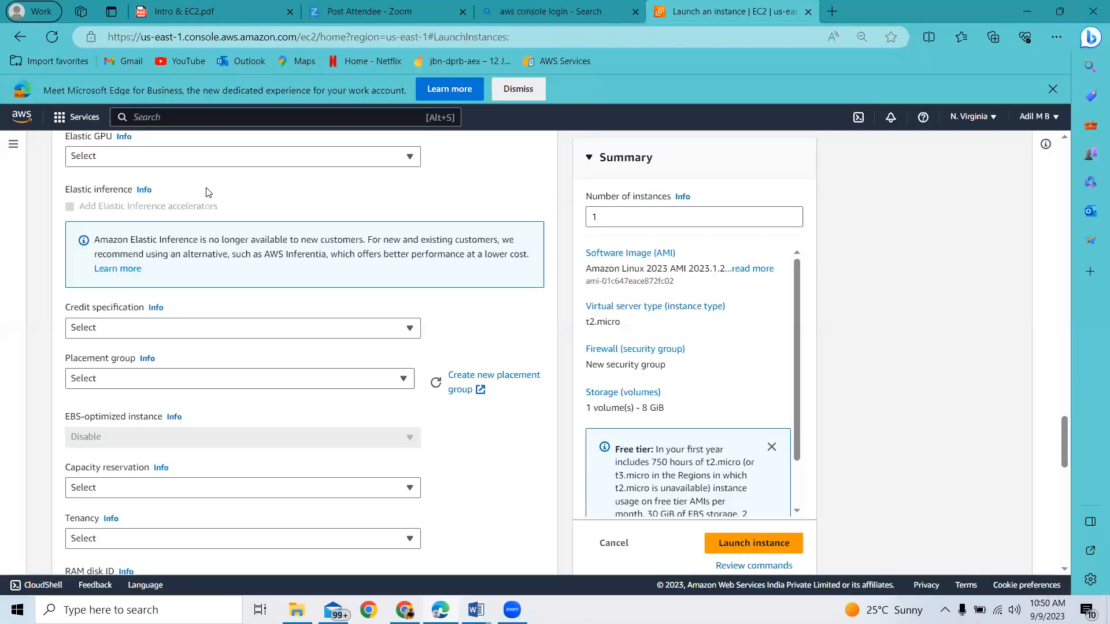